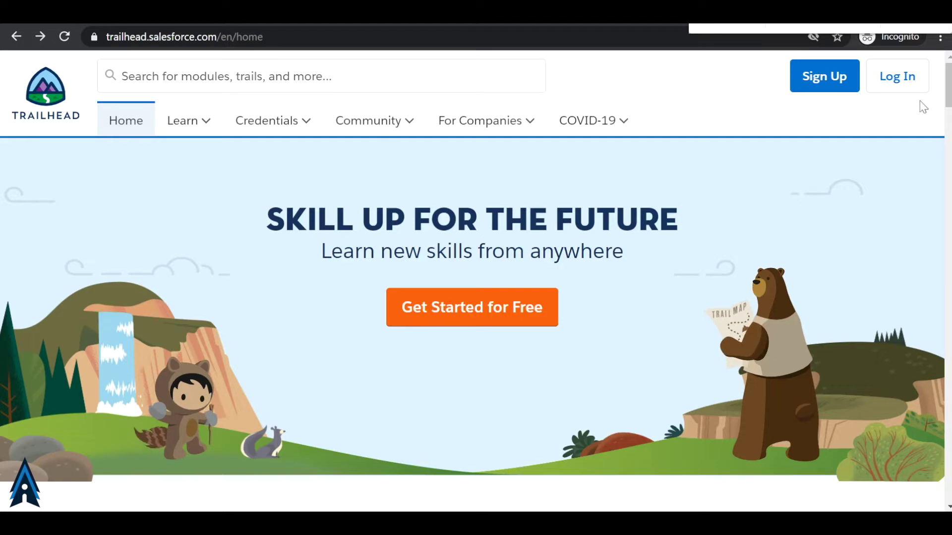
Start Trailhead sign-up and choose to continue with a Google account
{"action": "left_click", "coordinate": [831, 89]}
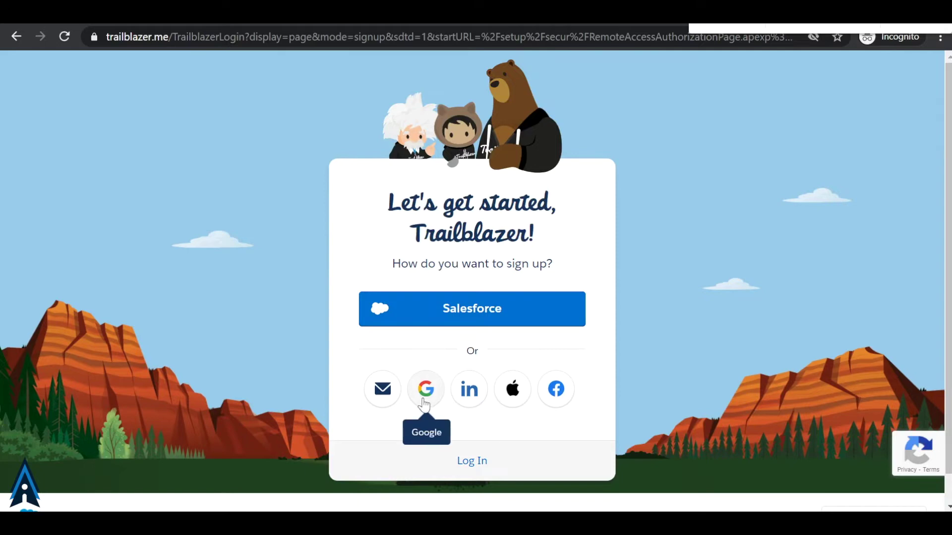
{"action": "left_click", "coordinate": [425, 402]}
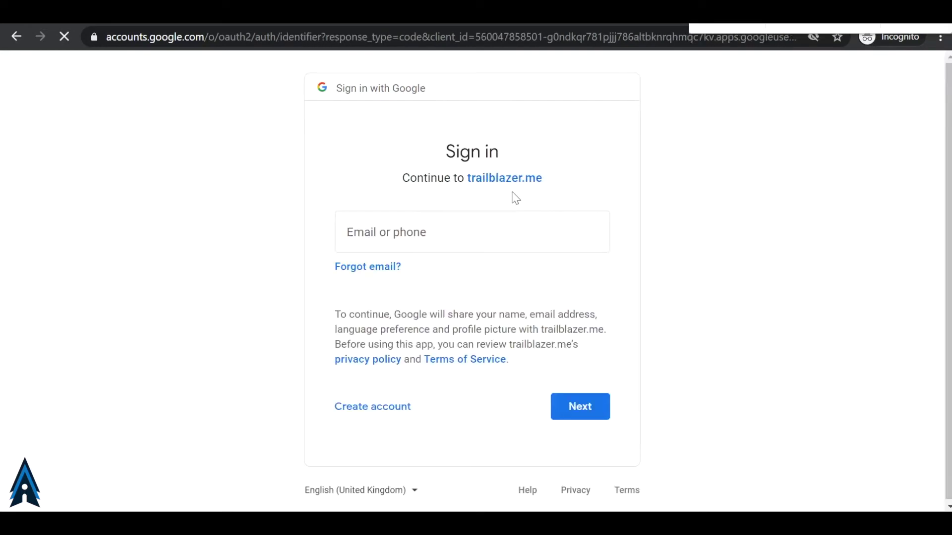
{"action": "left_click", "coordinate": [404, 226]}
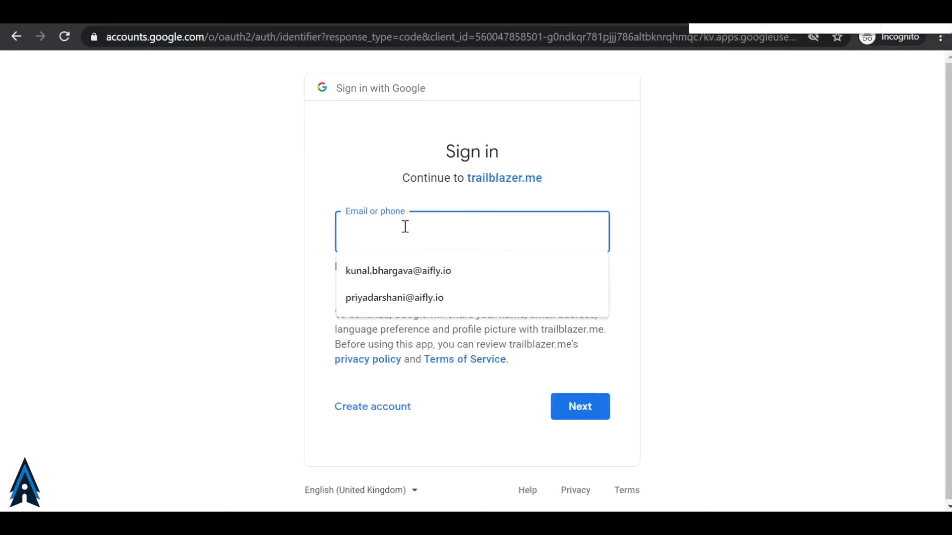
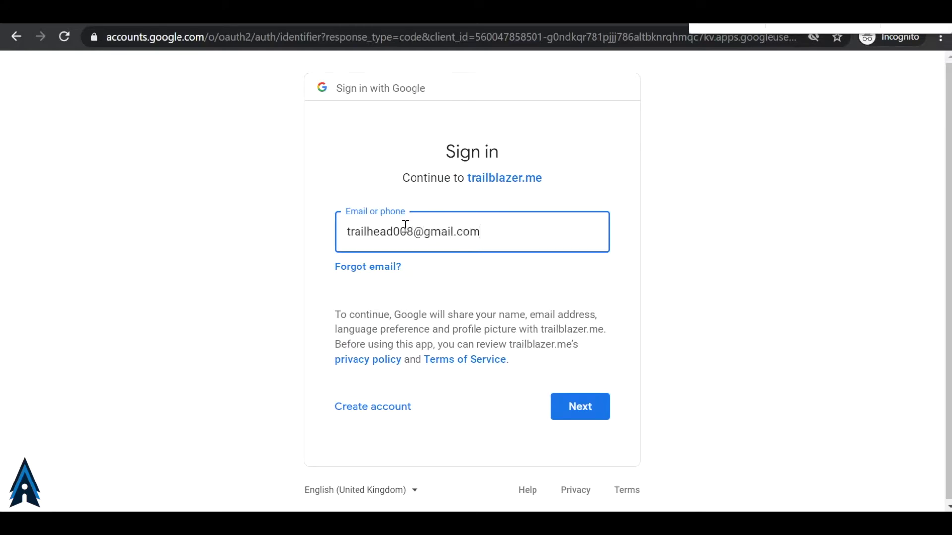
Submit the Gmail address on the Google sign-in page
{"action": "left_click", "coordinate": [568, 401]}
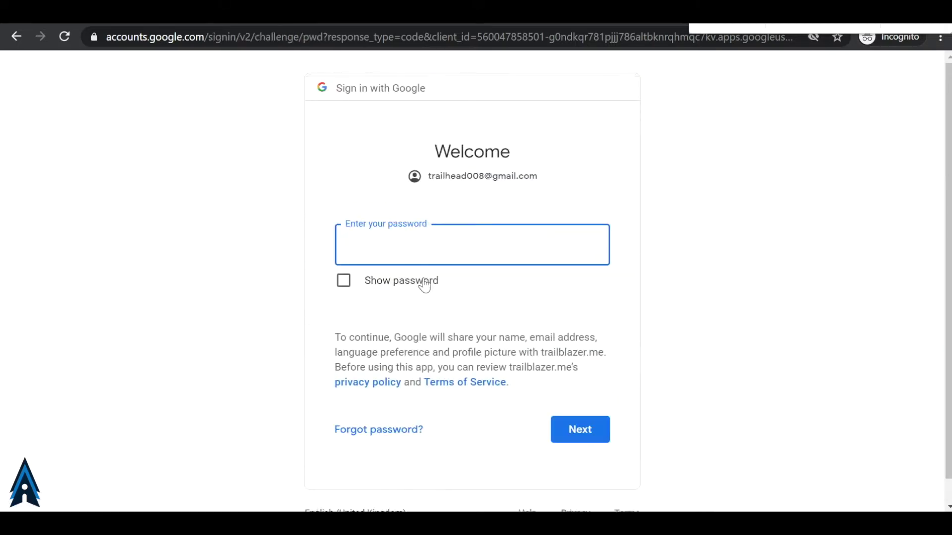
{"action": "type", "text": "•"}
Submit the password to sign in with Google and reach the profile page
{"action": "left_click", "coordinate": [579, 431]}
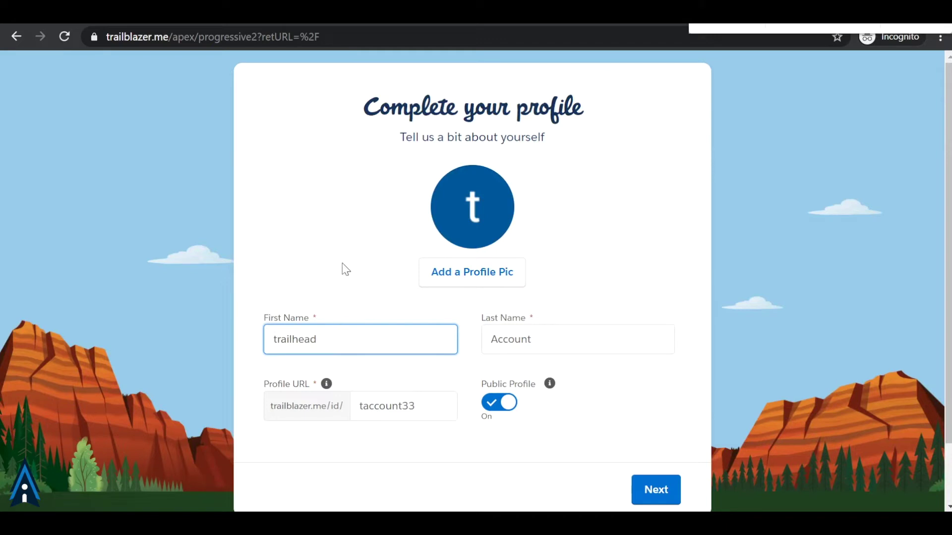
Correct the first name to 'Trailhead' with a capital T and continue to the details form
{"action": "left_click", "coordinate": [344, 269]}
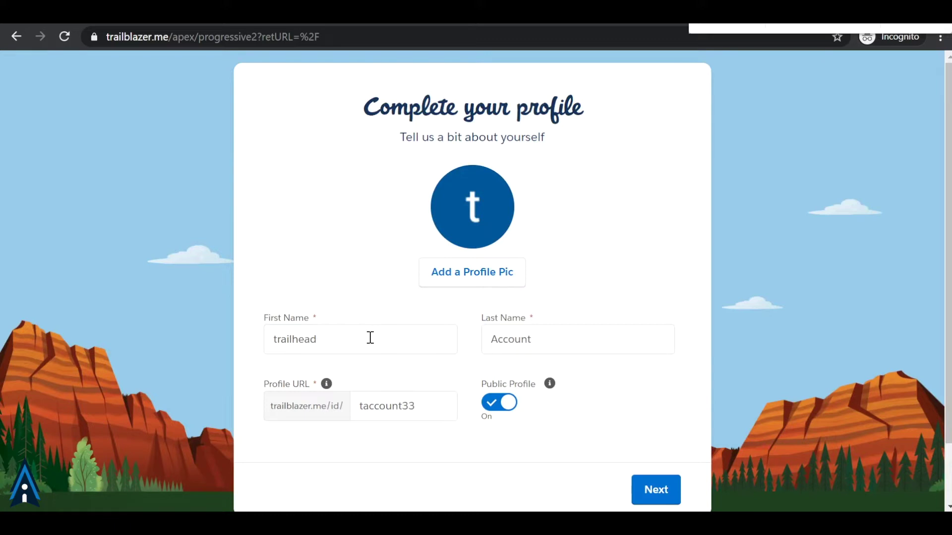
{"action": "left_click", "coordinate": [276, 340]}
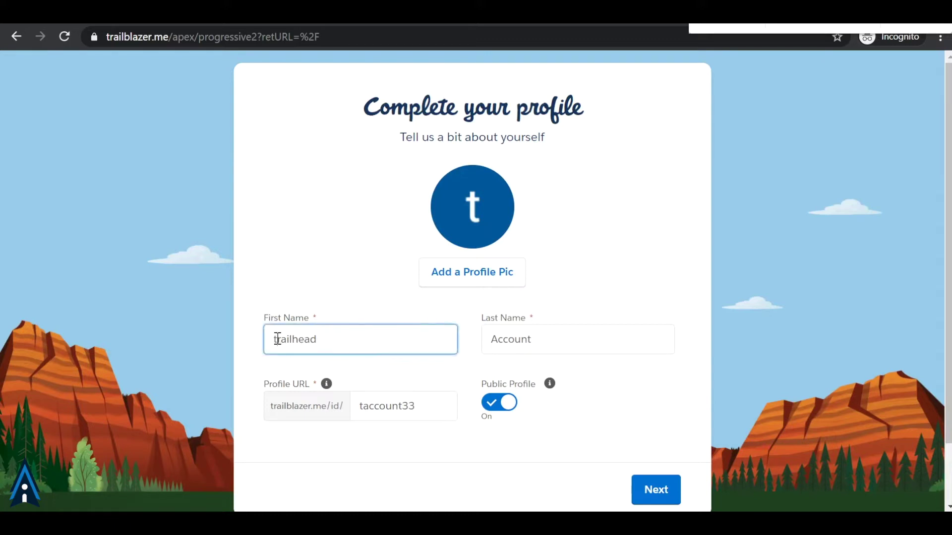
{"action": "key", "text": "BackSpace"}
{"action": "type", "text": "T"}
{"action": "left_click", "coordinate": [658, 491]}
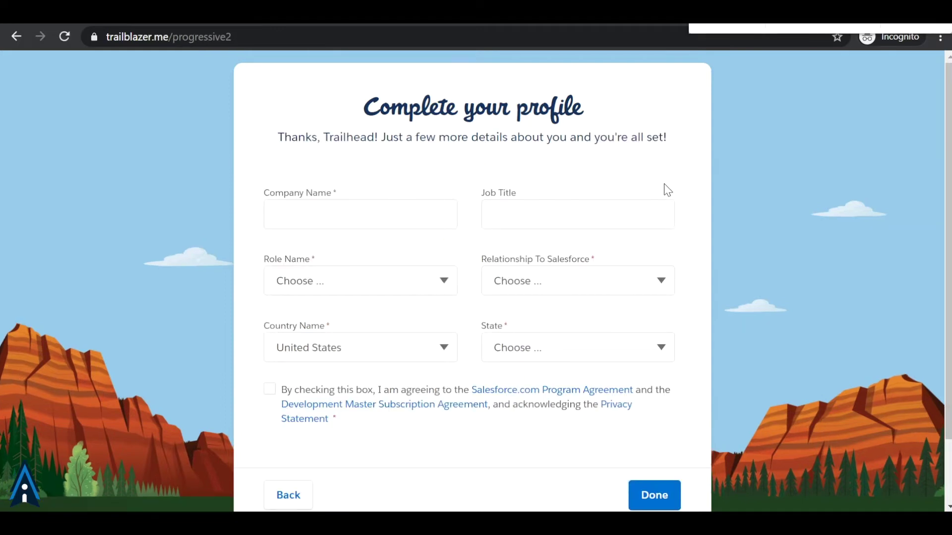
{"action": "left_click", "coordinate": [398, 211]}
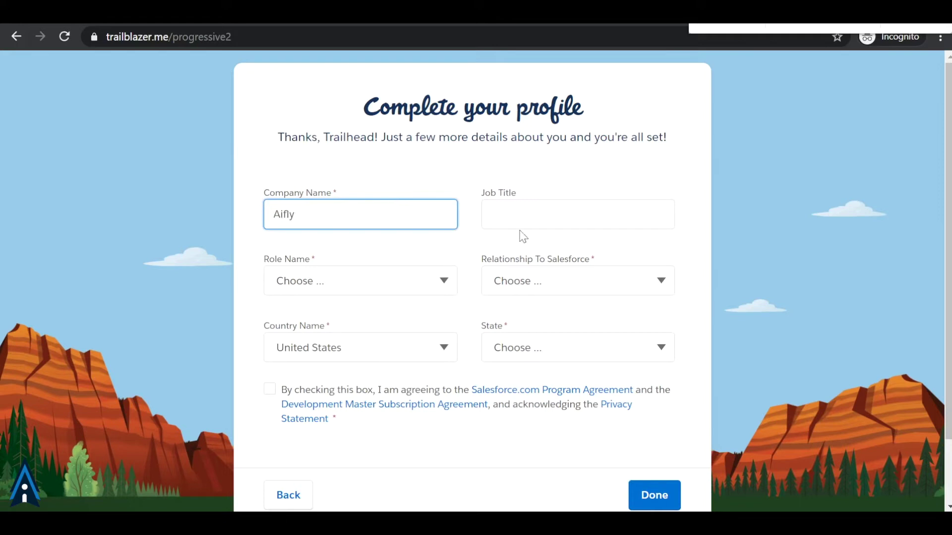
Set role to Developer and relationship to Salesforce to Partner, then begin choosing the country
{"action": "left_click", "coordinate": [374, 282]}
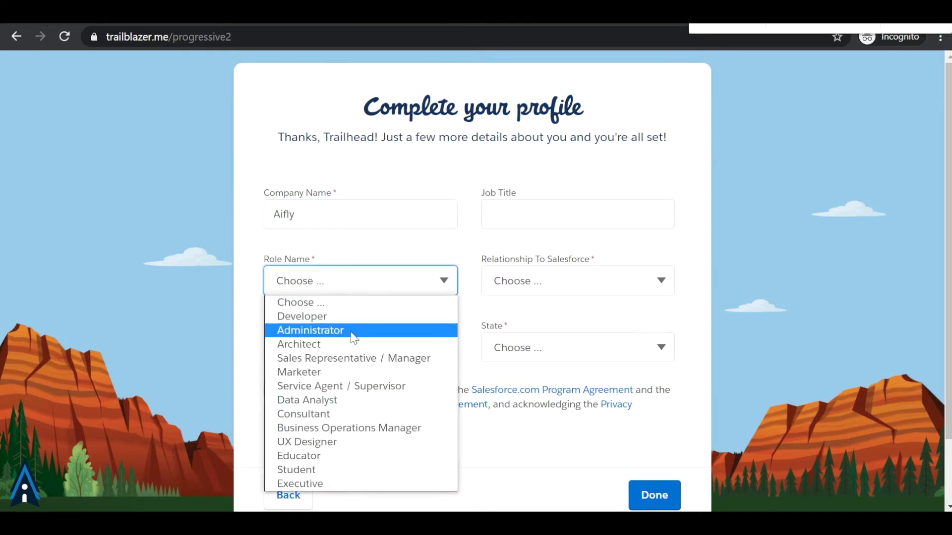
{"action": "left_click", "coordinate": [331, 318]}
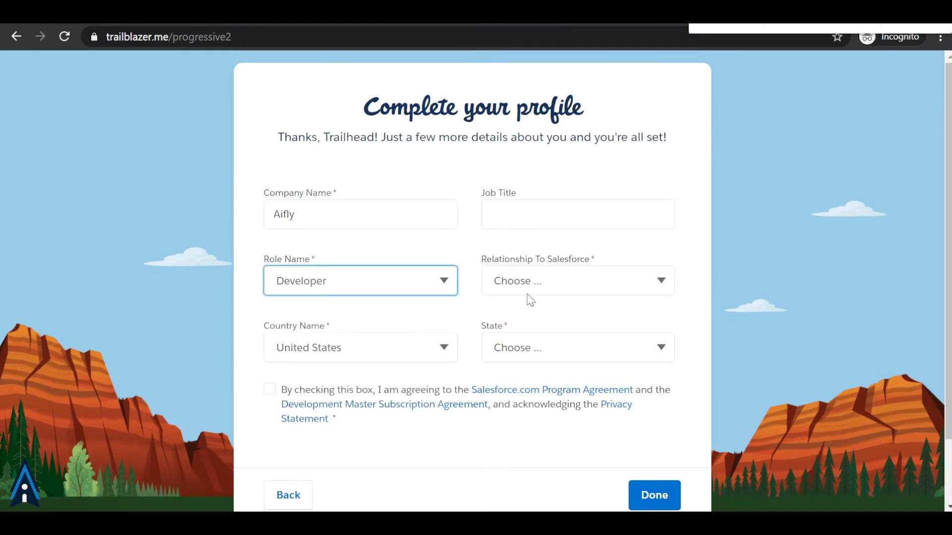
{"action": "left_click", "coordinate": [536, 284]}
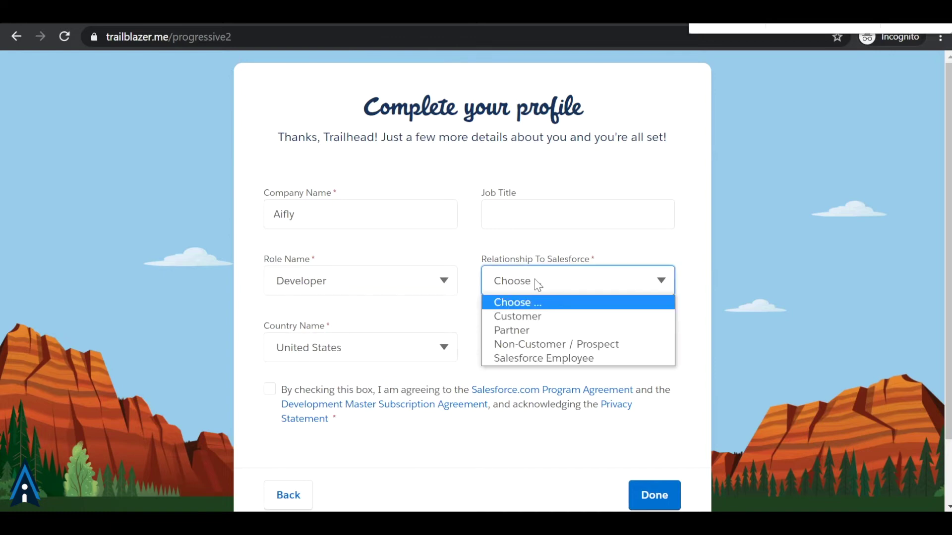
{"action": "left_click", "coordinate": [527, 330]}
{"action": "left_click", "coordinate": [371, 339]}
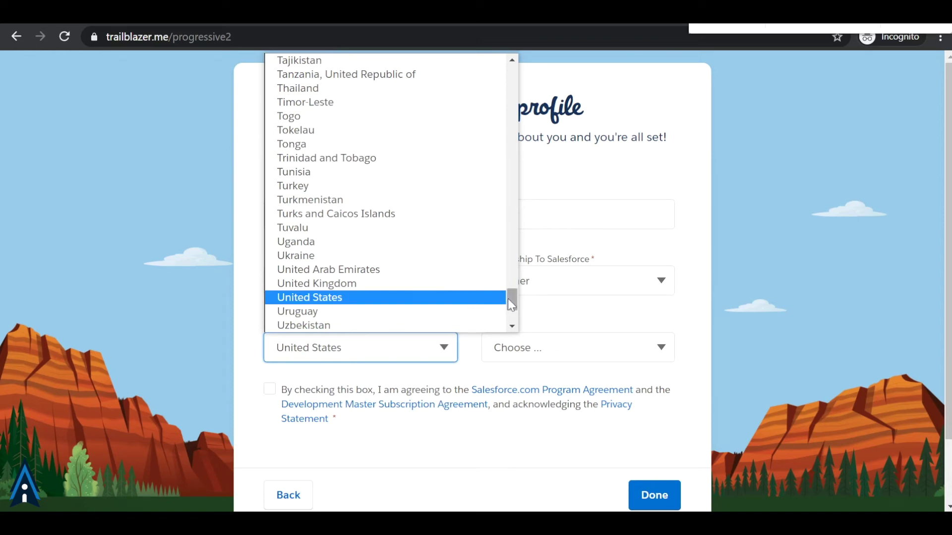
{"action": "mouse_move", "coordinate": [510, 298]}
{"action": "left_mouse_down"}
{"action": "mouse_move", "coordinate": [510, 79]}
{"action": "mouse_move", "coordinate": [479, 294]}
{"action": "mouse_move", "coordinate": [473, 118]}
{"action": "mouse_move", "coordinate": [472, 181]}
{"action": "left_mouse_up"}
Set country to India and state to Uttar Pradesh
{"action": "left_click", "coordinate": [295, 176]}
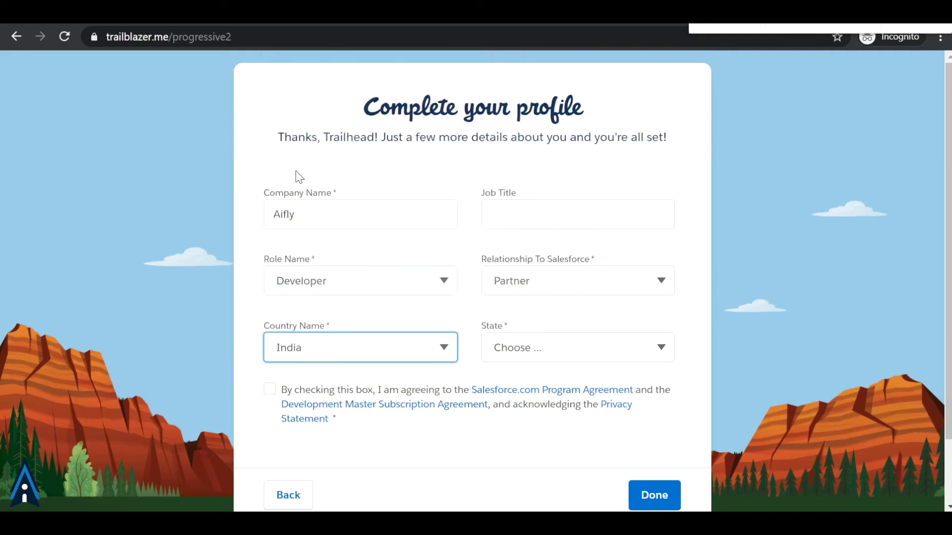
{"action": "left_click", "coordinate": [562, 347]}
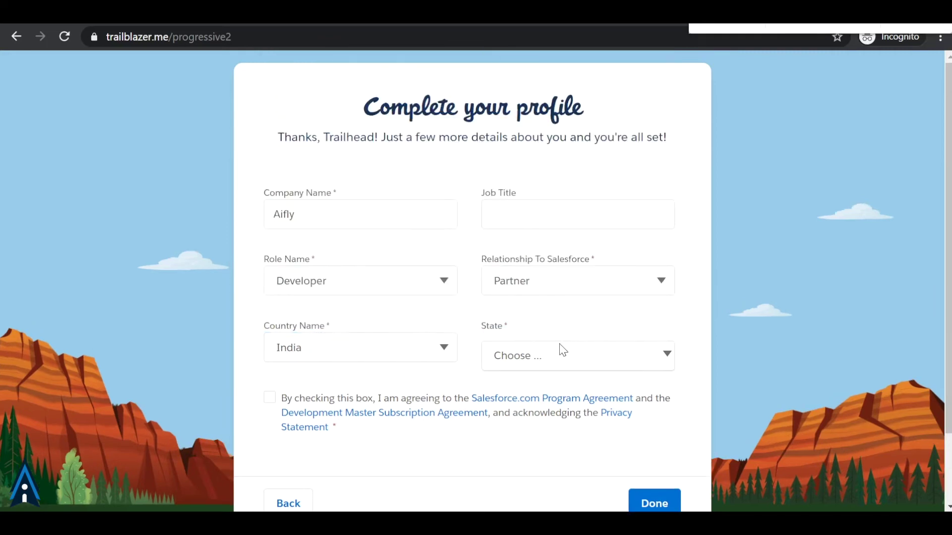
{"action": "left_click", "coordinate": [544, 368]}
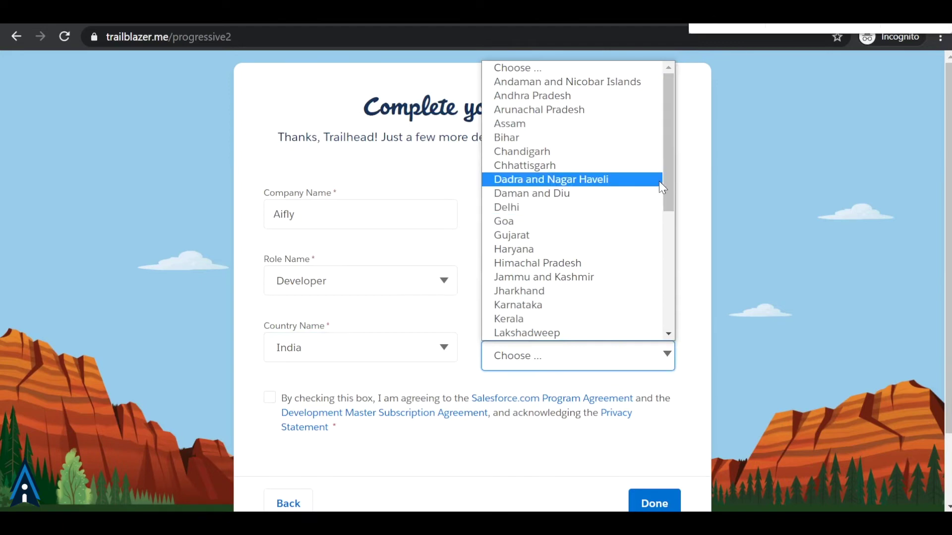
{"action": "left_click_drag", "start_coordinate": [668, 191], "coordinate": [661, 312]}
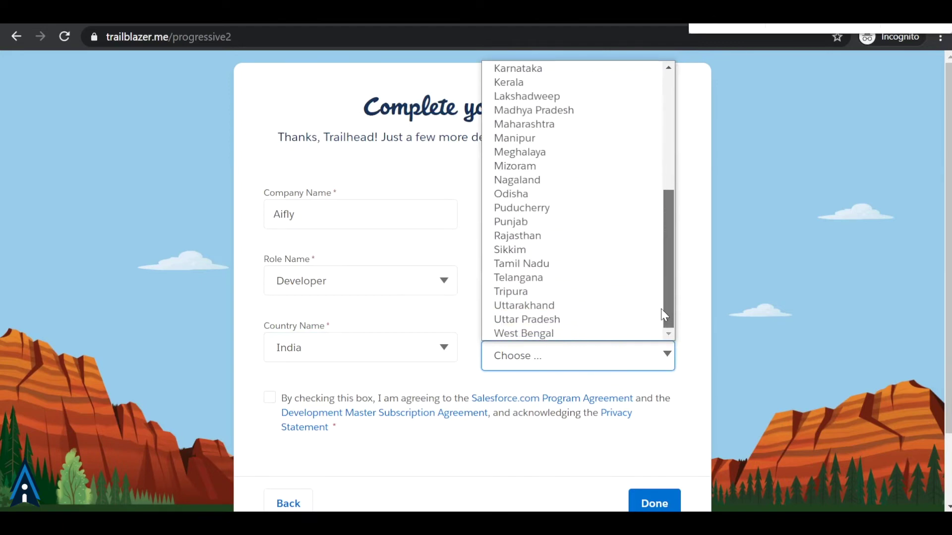
{"action": "left_click", "coordinate": [526, 319]}
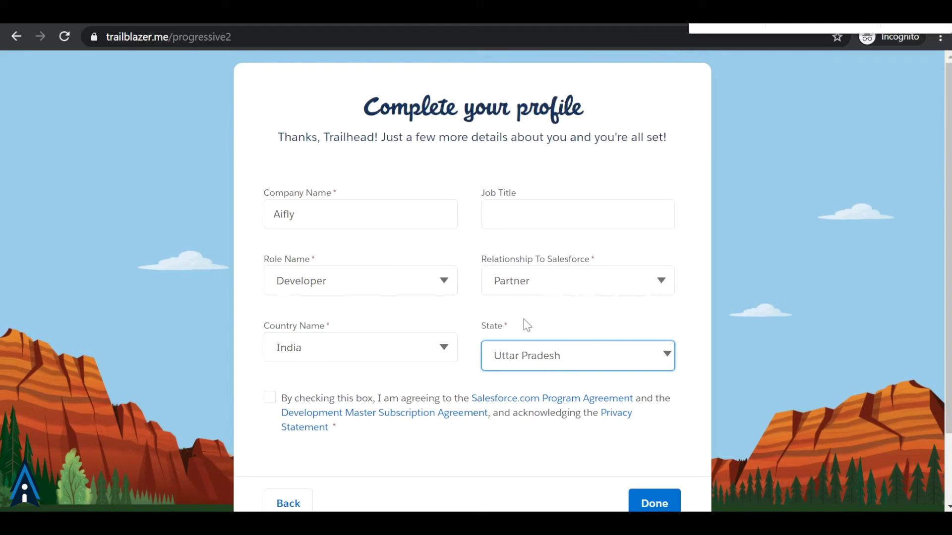
Accept the program agreements and submit the completed profile
{"action": "left_click", "coordinate": [270, 400]}
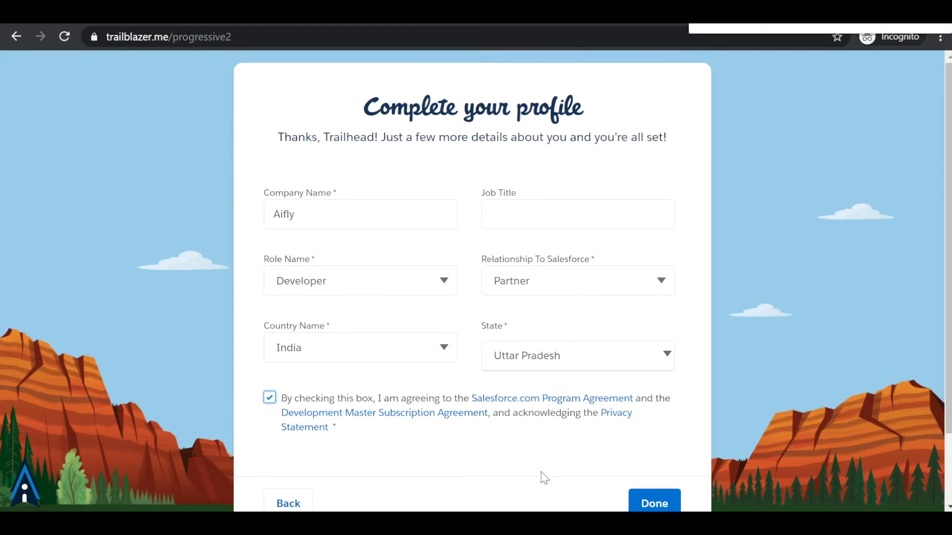
{"action": "left_click", "coordinate": [660, 504]}
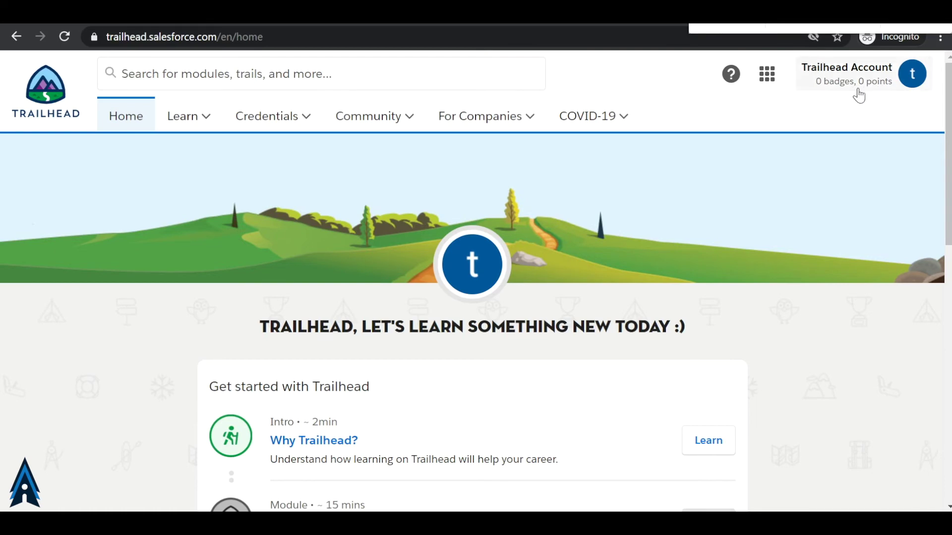
Search Trailhead for 'salesforce basic'
{"action": "left_click", "coordinate": [166, 80]}
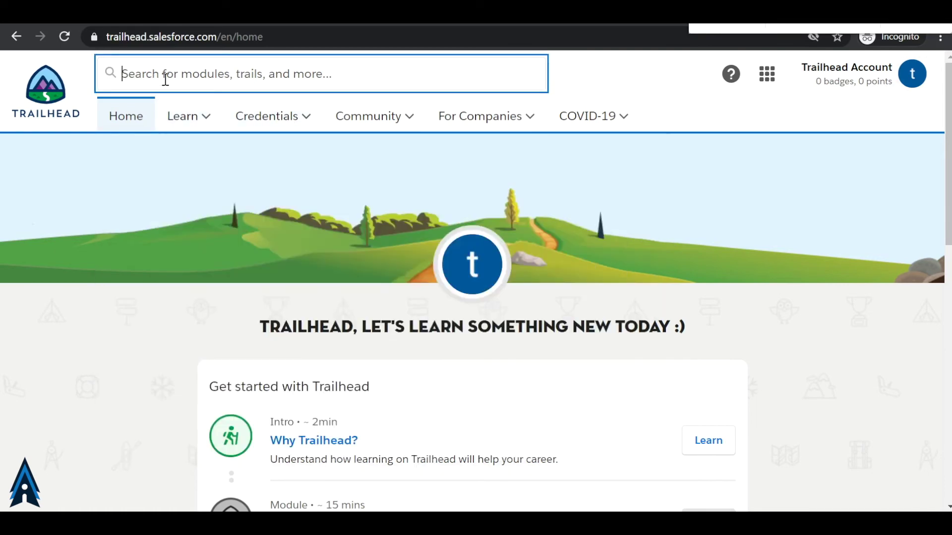
{"action": "type", "text": "sa"}
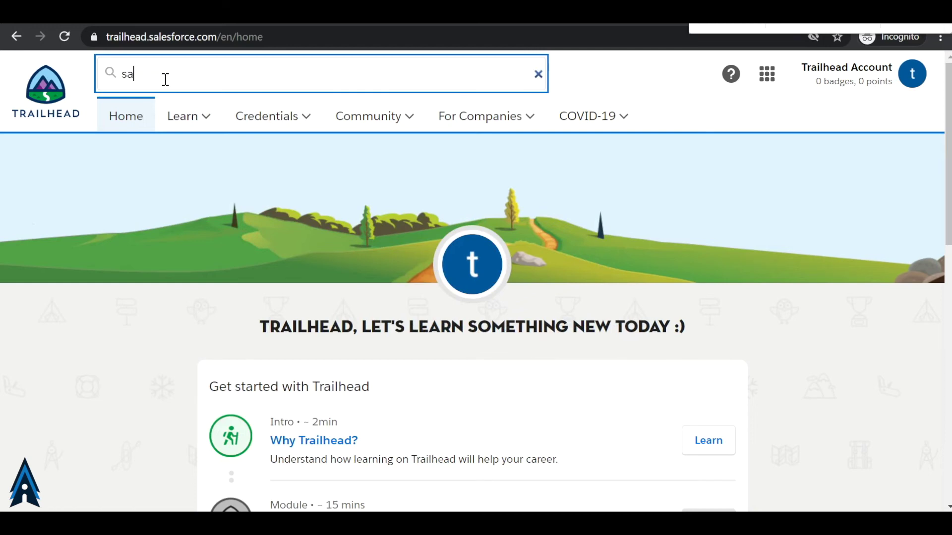
{"action": "type", "text": "lesf"}
{"action": "type", "text": "orce "}
{"action": "type", "text": "basic"}
{"action": "key", "text": "Return"}
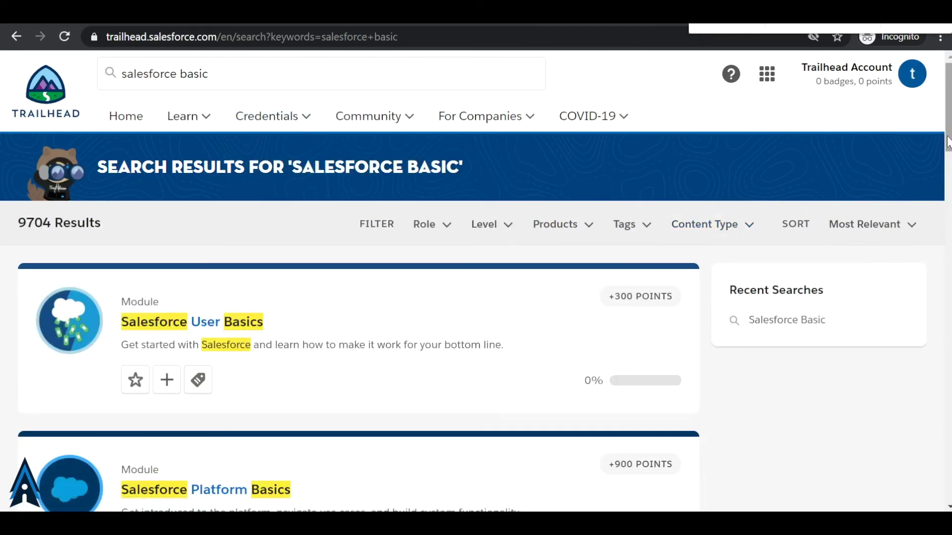
{"action": "scroll", "coordinate": [949, 142], "scroll_direction": "down", "scroll_amount": 2}
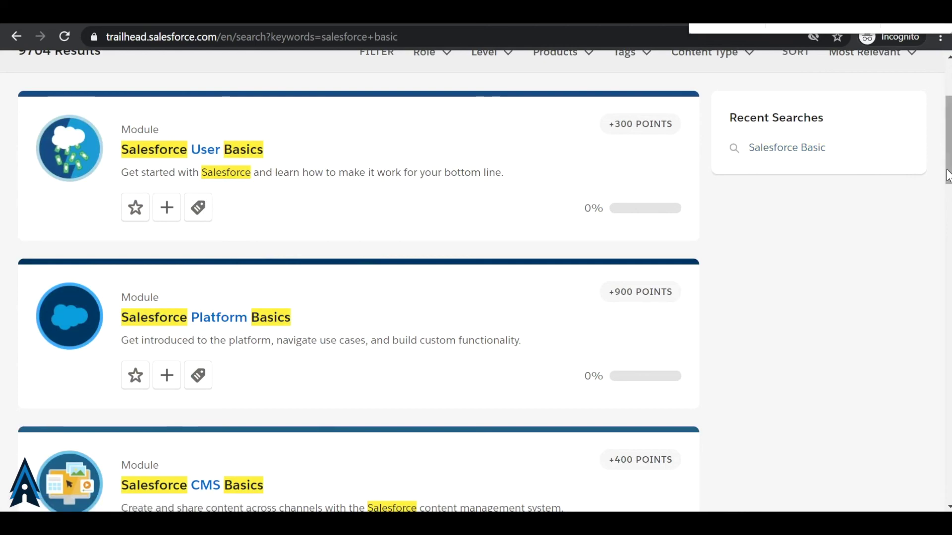
{"action": "scroll", "coordinate": [948, 171], "scroll_direction": "up", "scroll_amount": 1}
{"action": "left_click", "coordinate": [189, 231]}
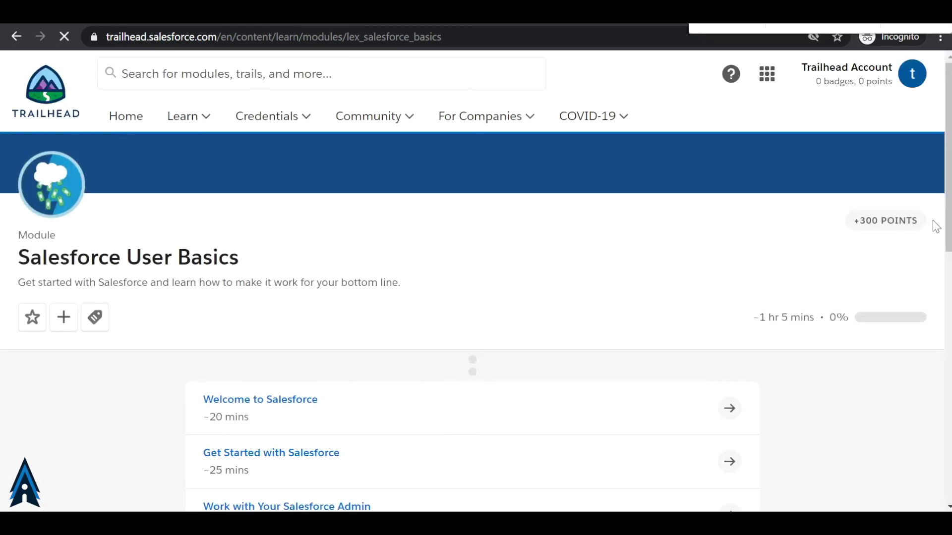
{"action": "scroll", "coordinate": [549, 274], "scroll_direction": "down", "scroll_amount": 2}
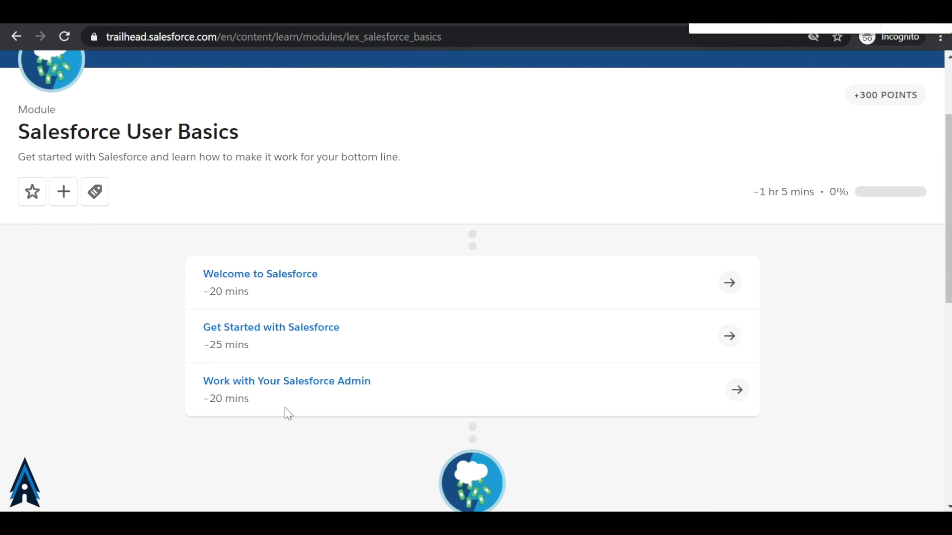
Open the Welcome to Salesforce unit of the Salesforce User Basics module
{"action": "left_click", "coordinate": [256, 277]}
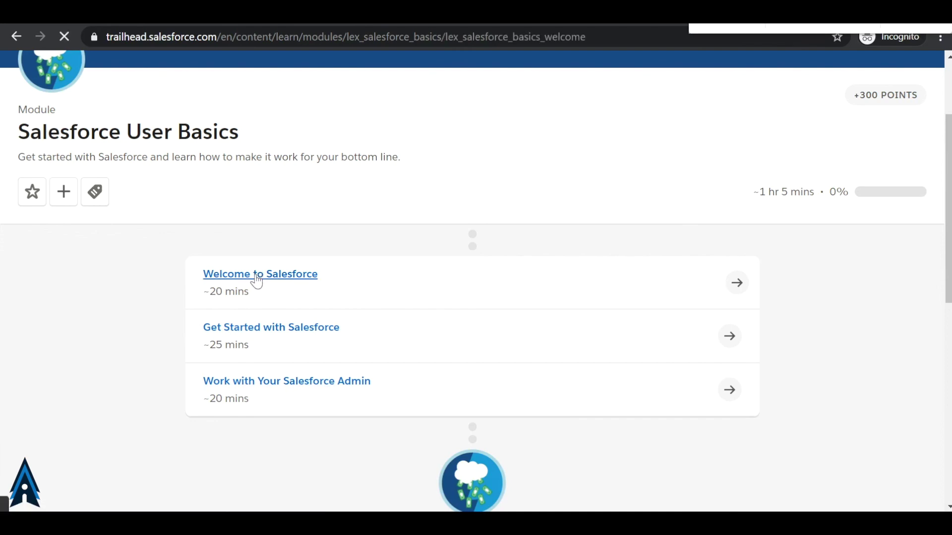